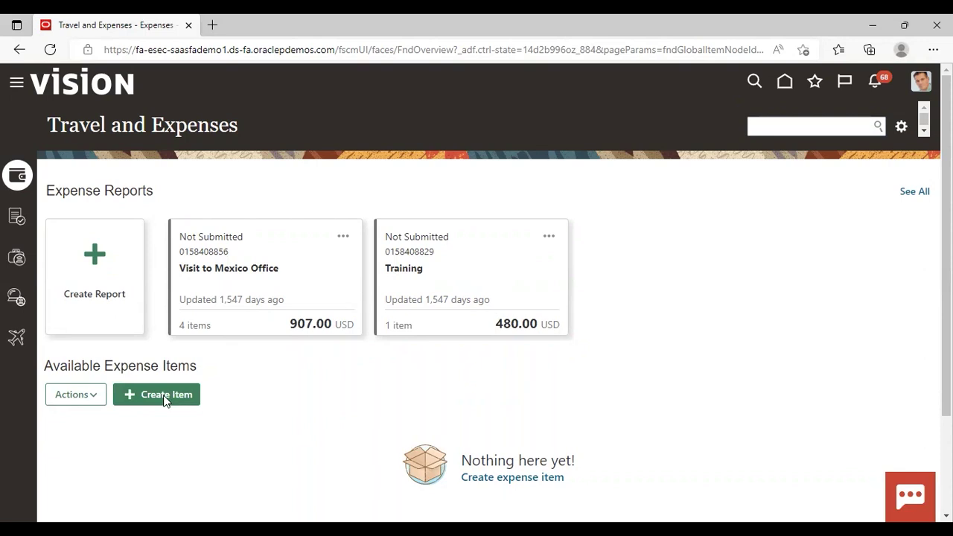
Start a new expense report with the purpose "air travel", keeping Check as the payment method
{"action": "left_click", "coordinate": [94, 277]}
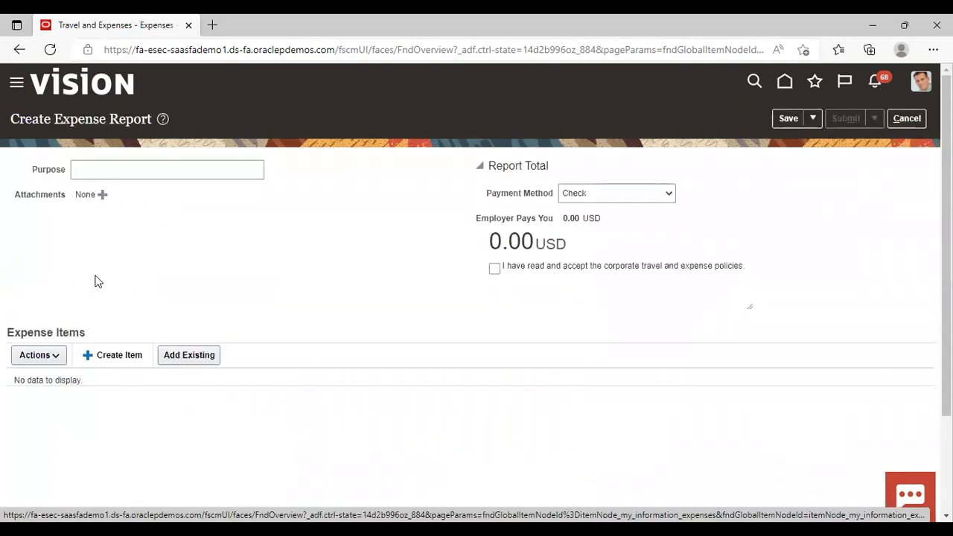
{"action": "left_click", "coordinate": [210, 174]}
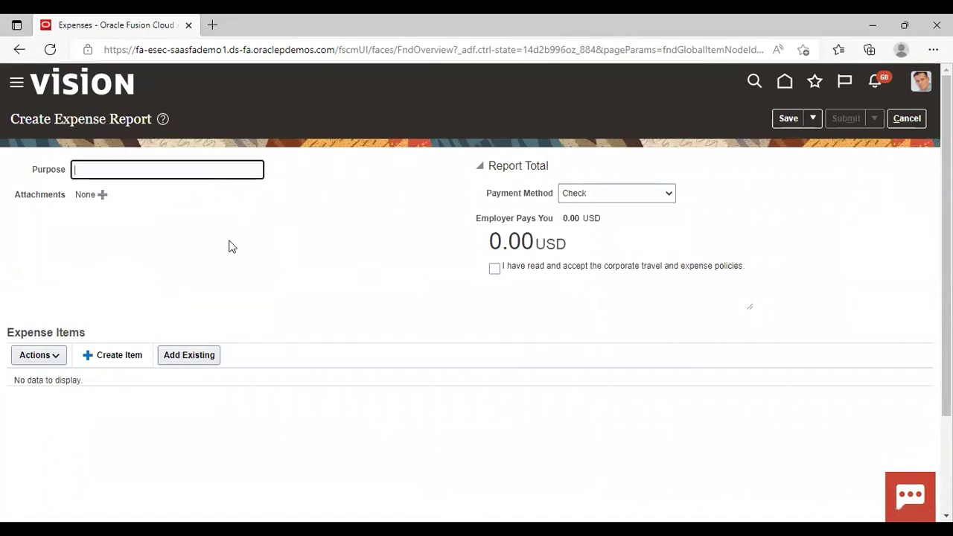
{"action": "type", "text": "air travel"}
{"action": "left_click", "coordinate": [327, 244]}
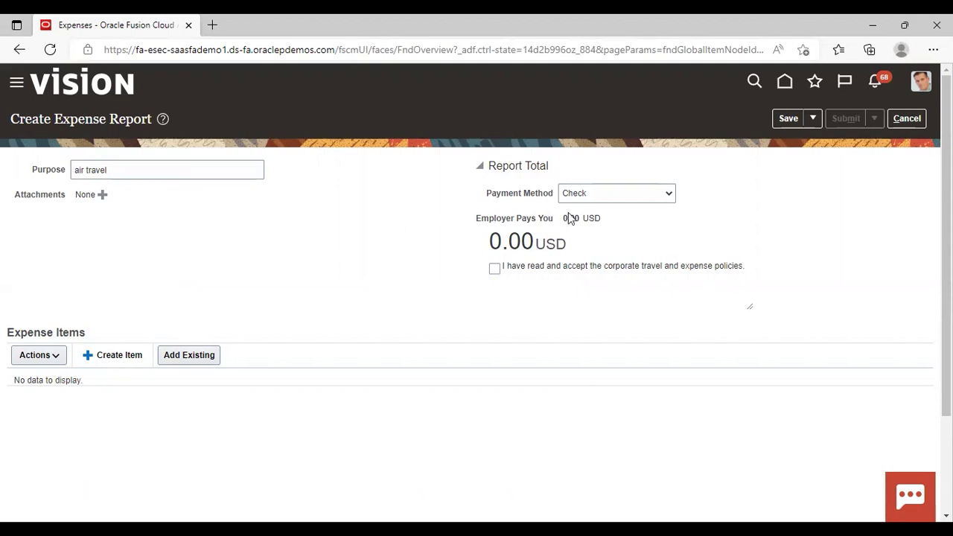
{"action": "left_click", "coordinate": [669, 195]}
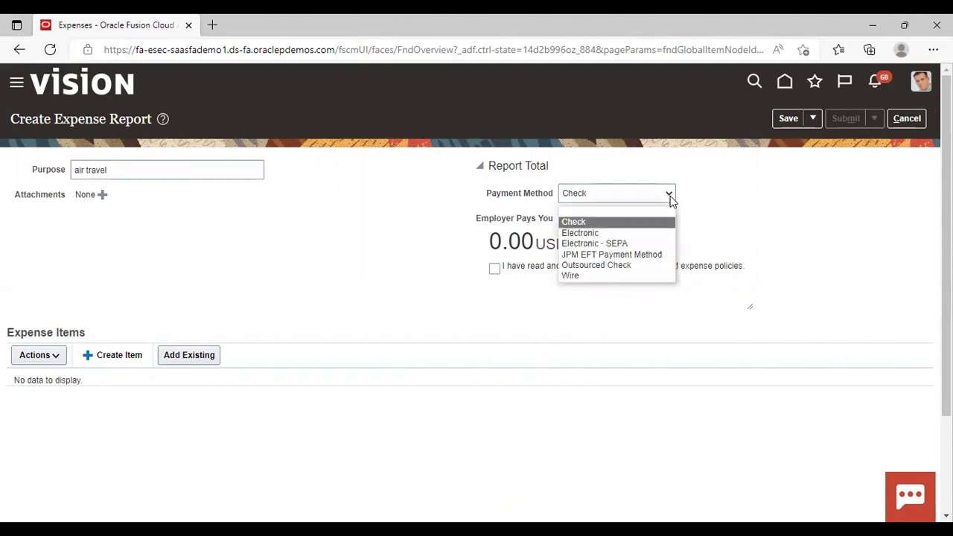
{"action": "left_click", "coordinate": [669, 195]}
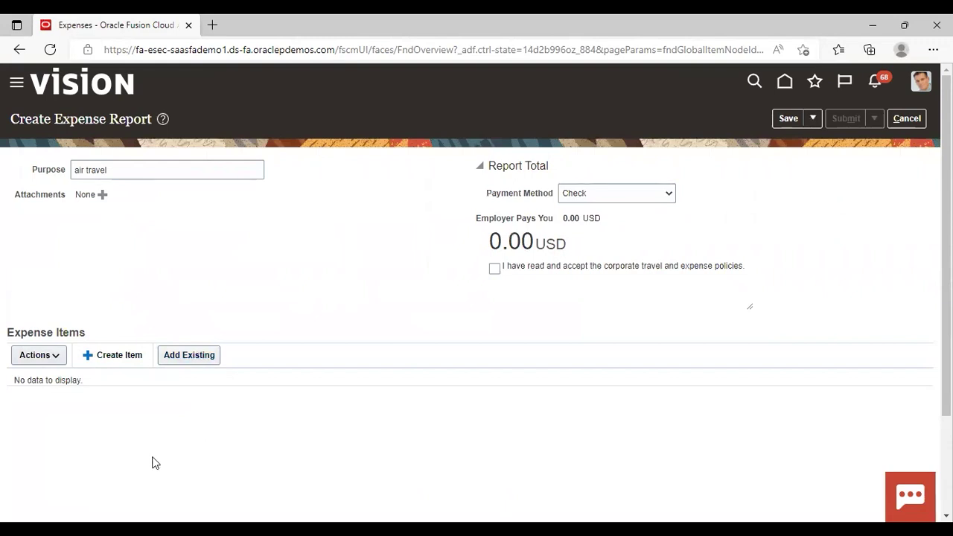
{"action": "left_click", "coordinate": [190, 357]}
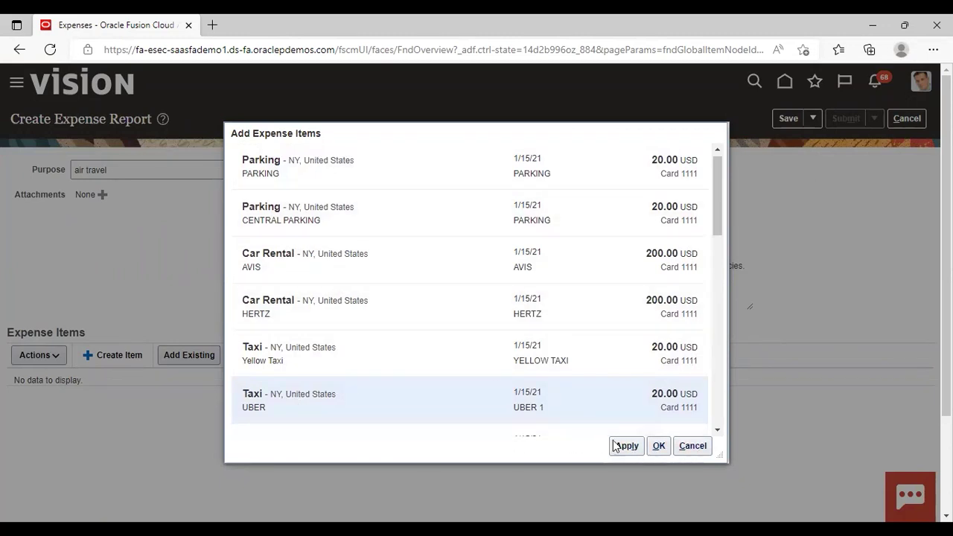
{"action": "left_click", "coordinate": [692, 447]}
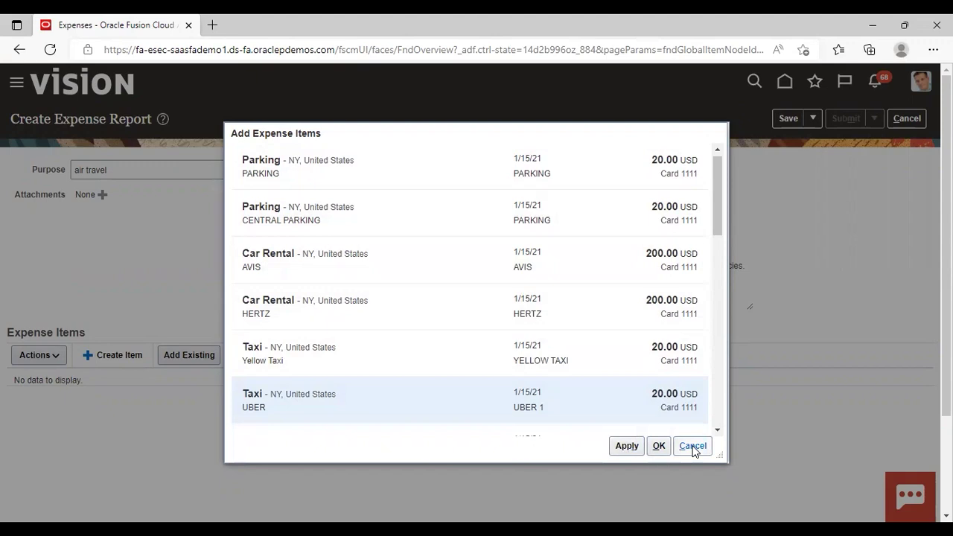
{"action": "left_click", "coordinate": [692, 447]}
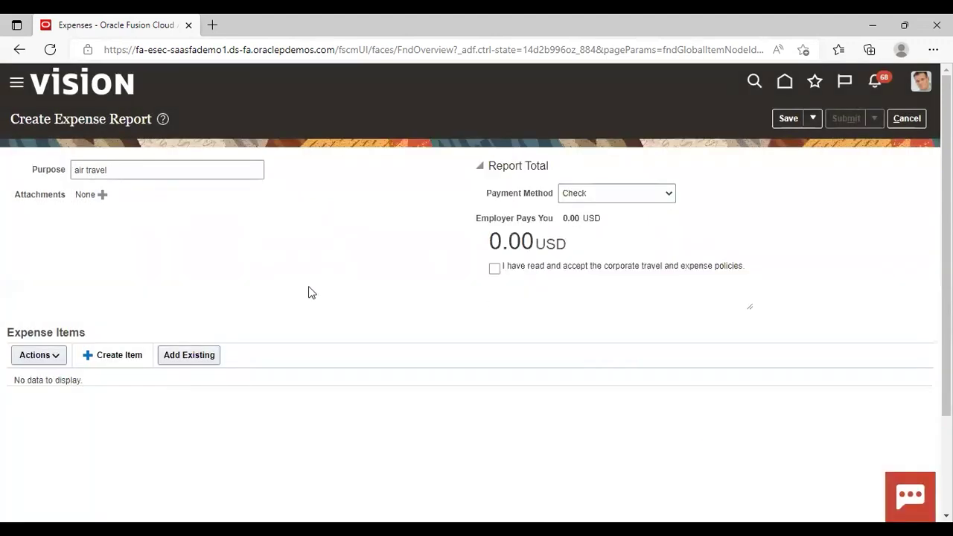
Create a new expense item in the report and set its type to Air
{"action": "left_click", "coordinate": [114, 356]}
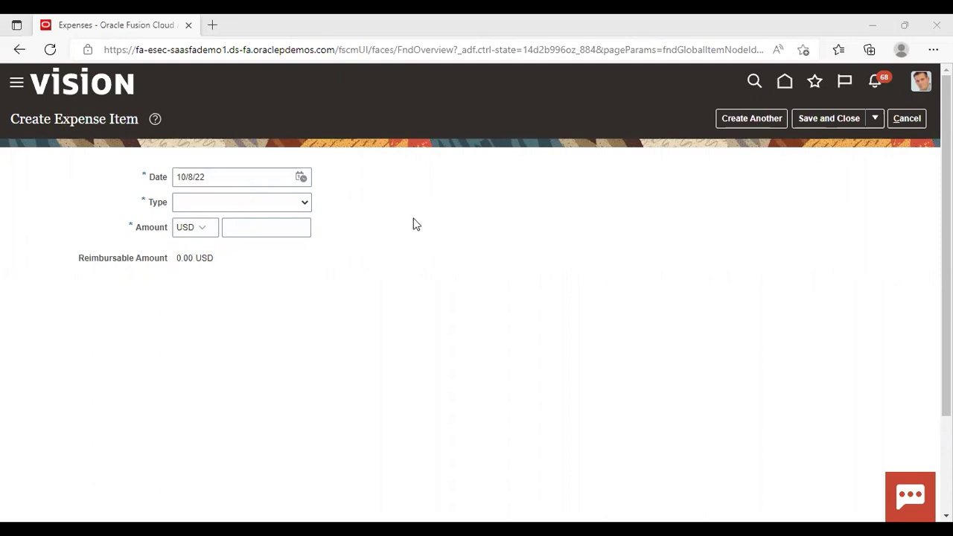
{"action": "left_click", "coordinate": [300, 202]}
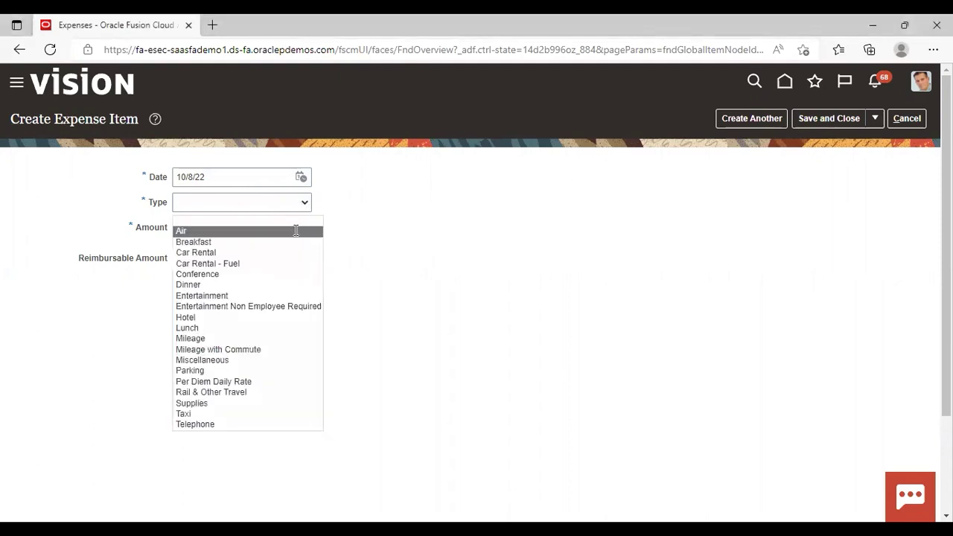
{"action": "left_click", "coordinate": [296, 230]}
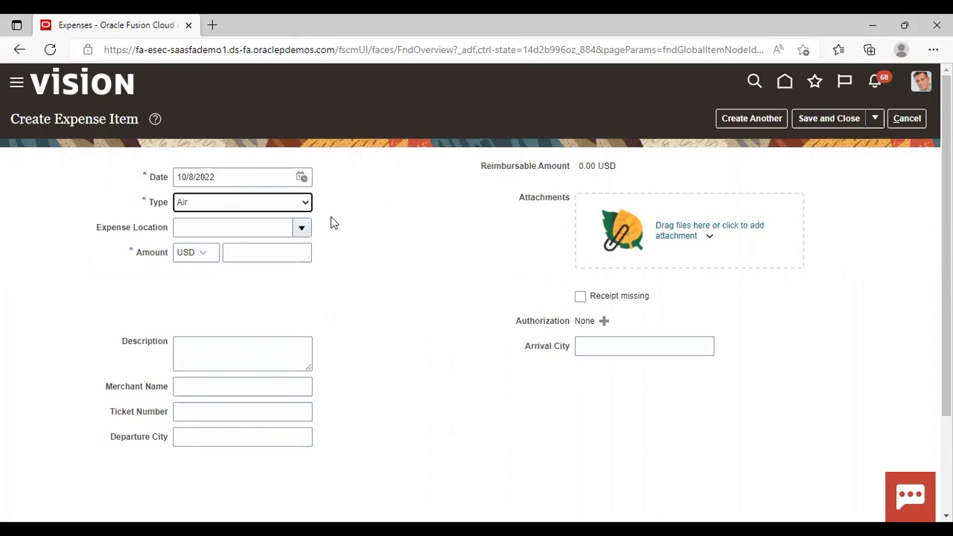
Try the Lunch expense type to examine its attendee fields, and set the type back to Air
{"action": "left_click", "coordinate": [307, 204]}
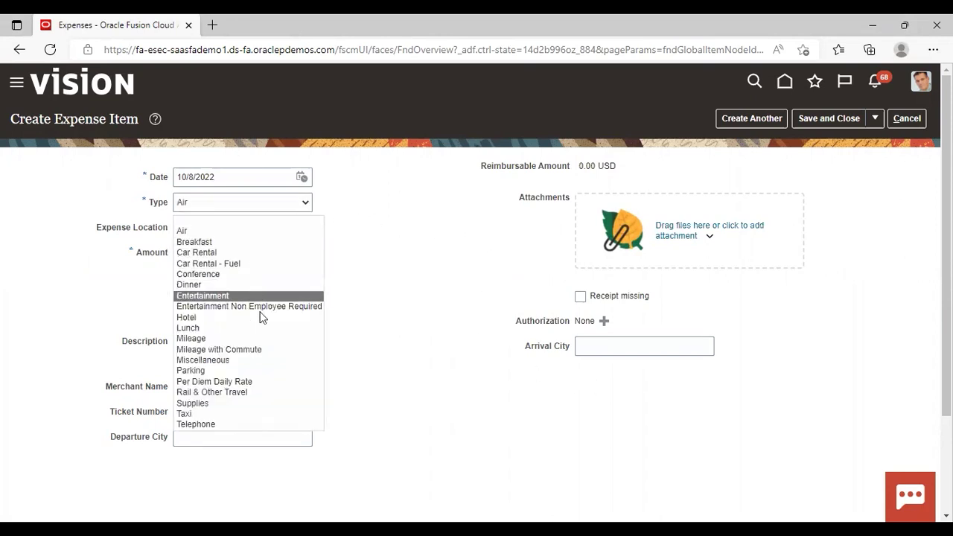
{"action": "left_click", "coordinate": [245, 328]}
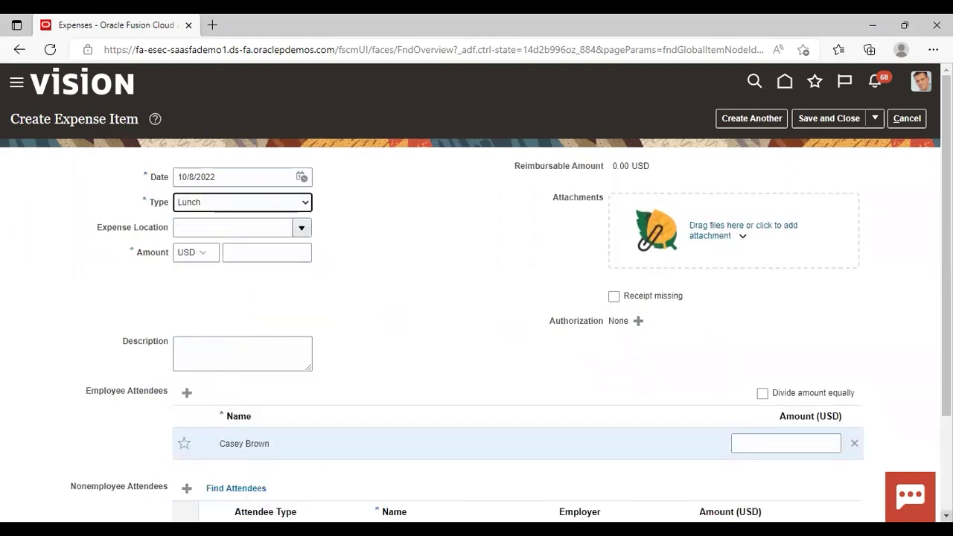
{"action": "scroll", "coordinate": [945, 513], "scroll_direction": "down", "scroll_amount": 3}
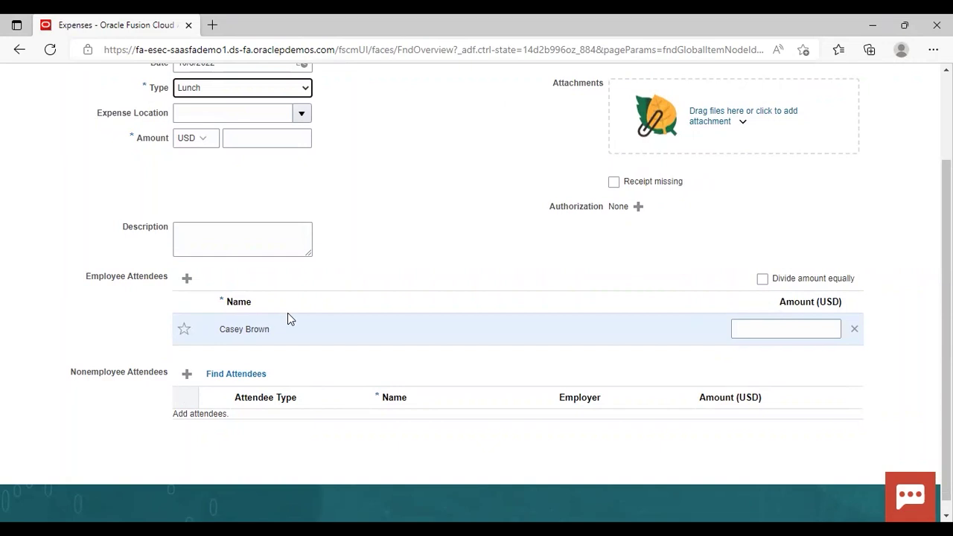
{"action": "scroll", "coordinate": [476, 298], "scroll_direction": "up", "scroll_amount": 2}
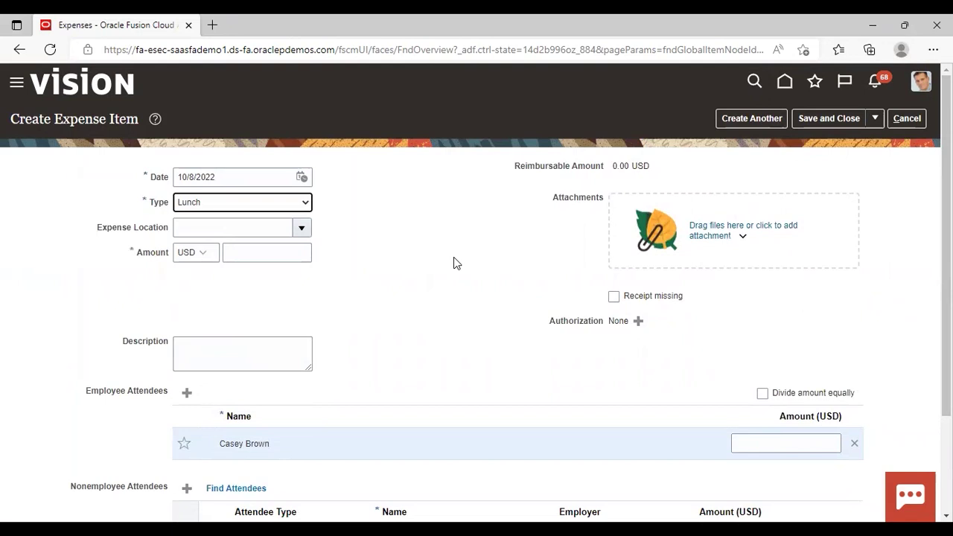
{"action": "left_click", "coordinate": [305, 203]}
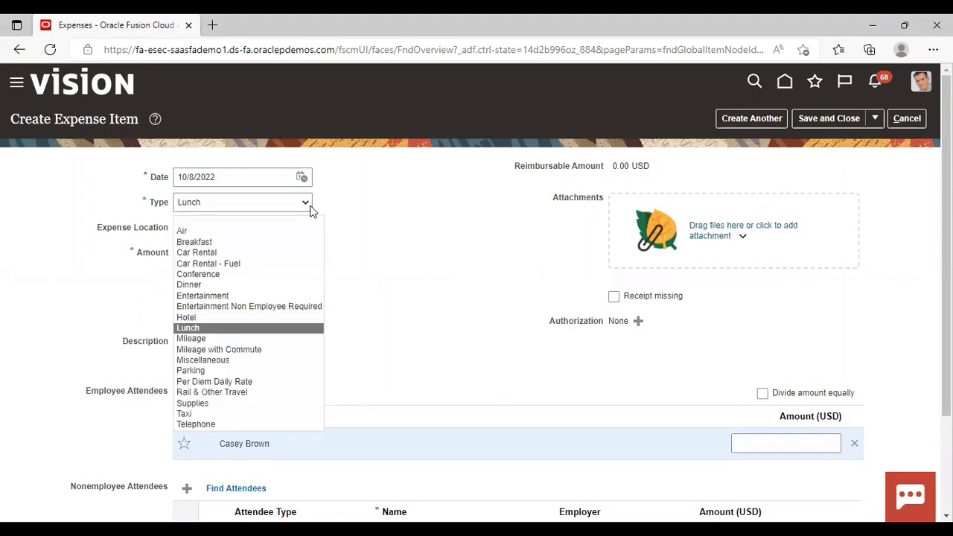
{"action": "left_click", "coordinate": [274, 232]}
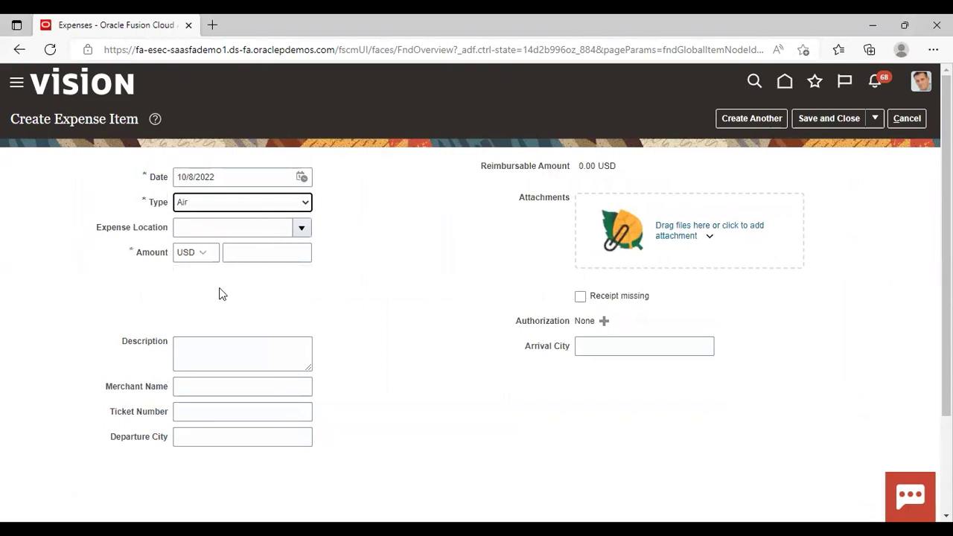
Enter an amount of 50 USD for the Air expense item, then save and close it
{"action": "left_click", "coordinate": [302, 254]}
{"action": "type", "text": "50"}
{"action": "left_click", "coordinate": [328, 292]}
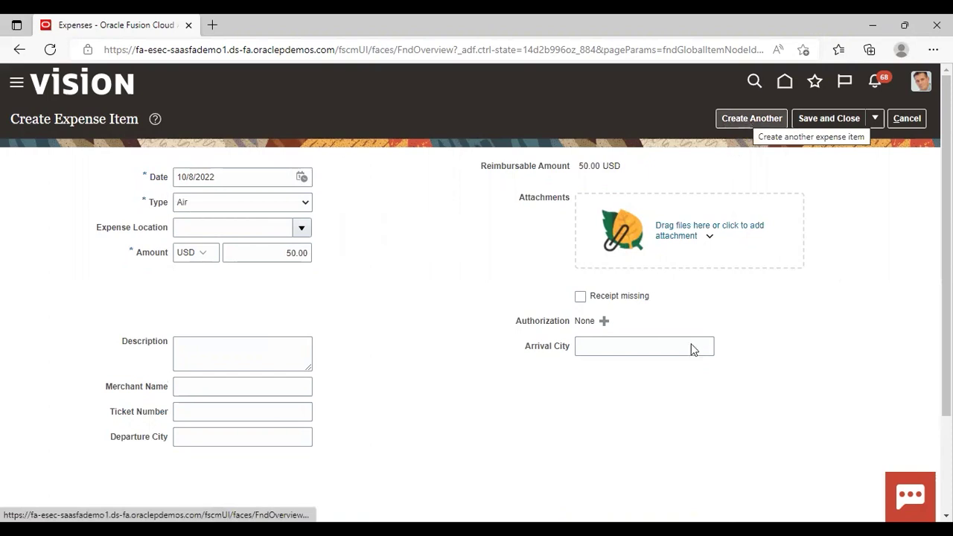
{"action": "left_click", "coordinate": [835, 118]}
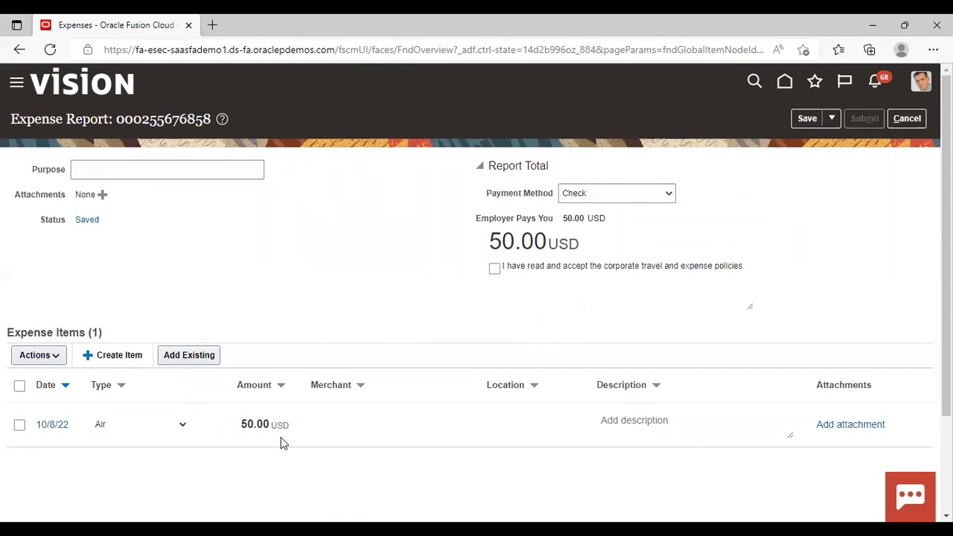
Complete the report with the purpose "air travel" and acceptance of the corporate travel and expense policies, and submit it
{"action": "left_click", "coordinate": [208, 170]}
{"action": "type", "text": "ai"}
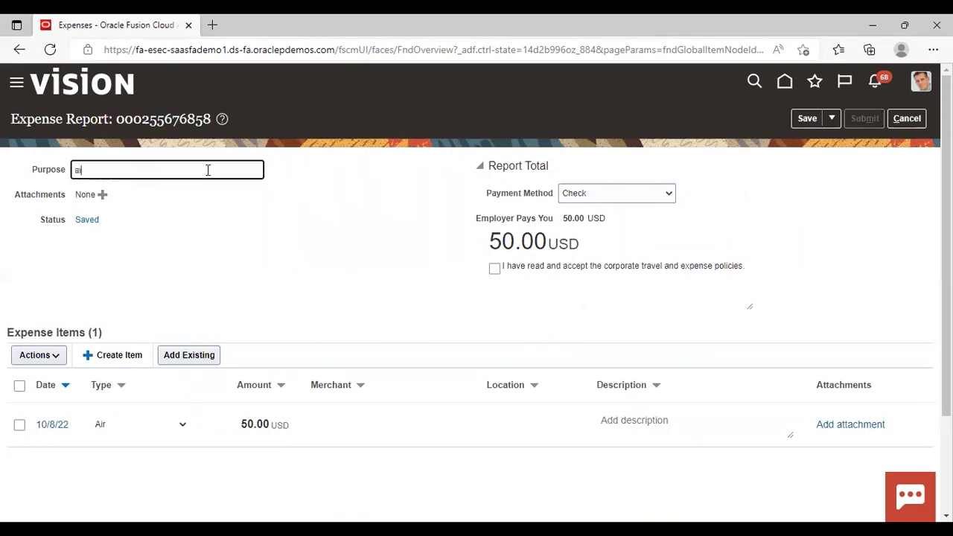
{"action": "type", "text": "r travel"}
{"action": "left_click", "coordinate": [281, 245]}
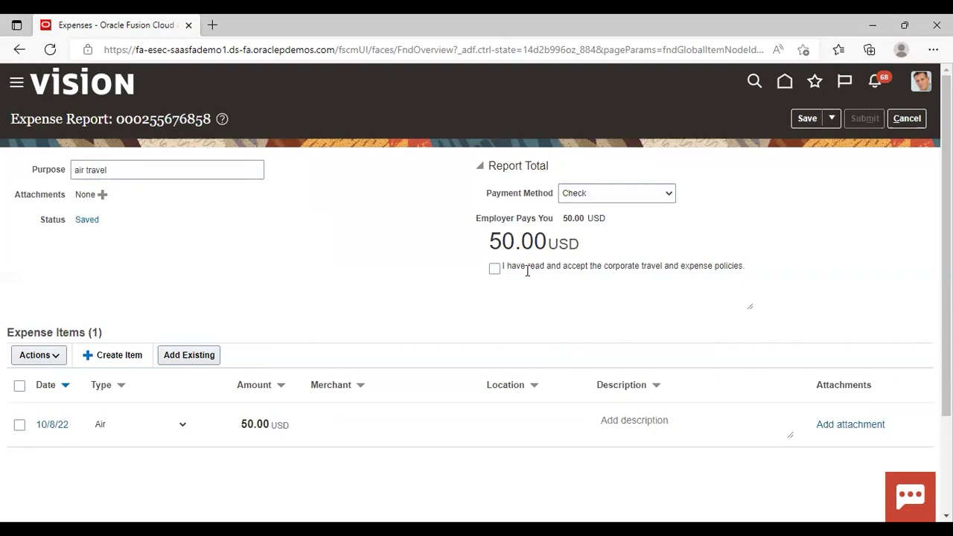
{"action": "left_click", "coordinate": [494, 269]}
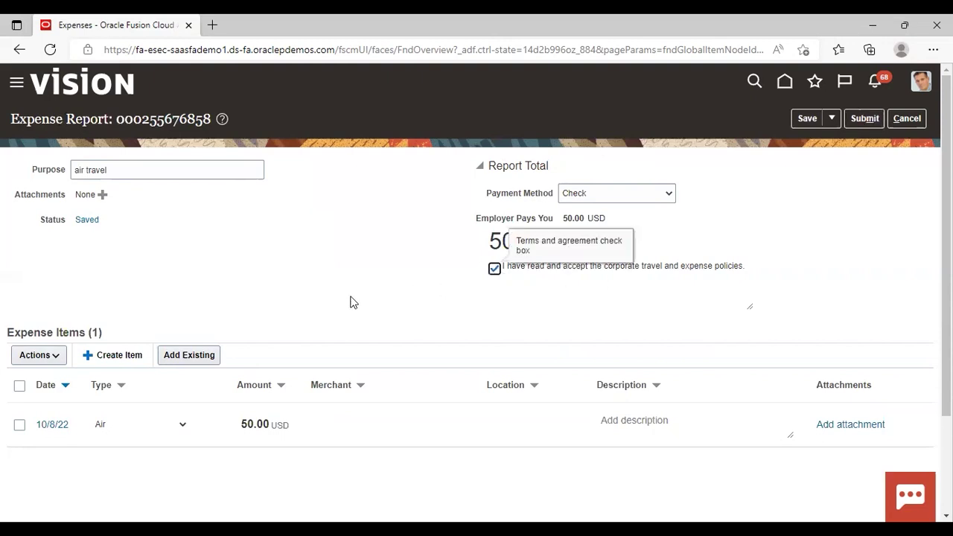
{"action": "left_click", "coordinate": [863, 118]}
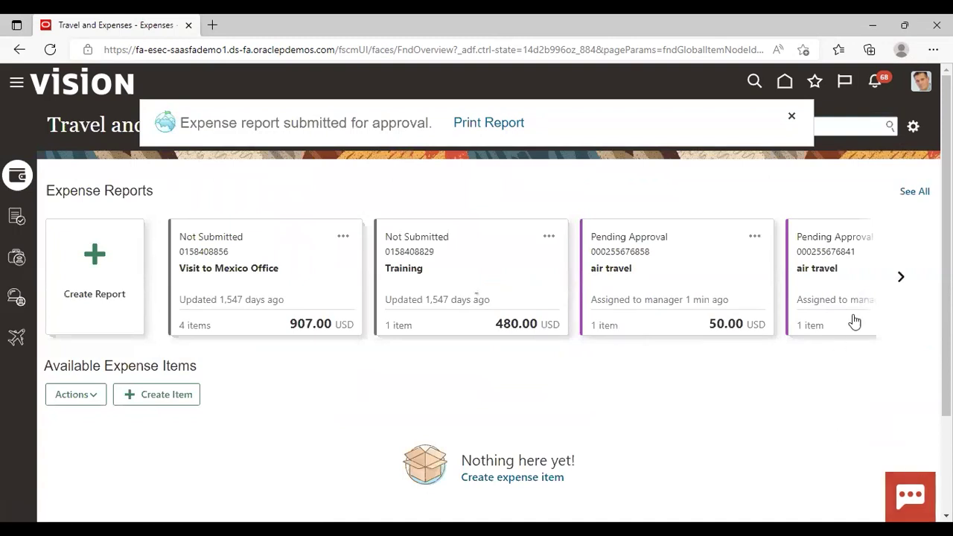
Find the submitted 50.00 USD air travel report among the expense reports and check which actions it offers
{"action": "left_click", "coordinate": [906, 280]}
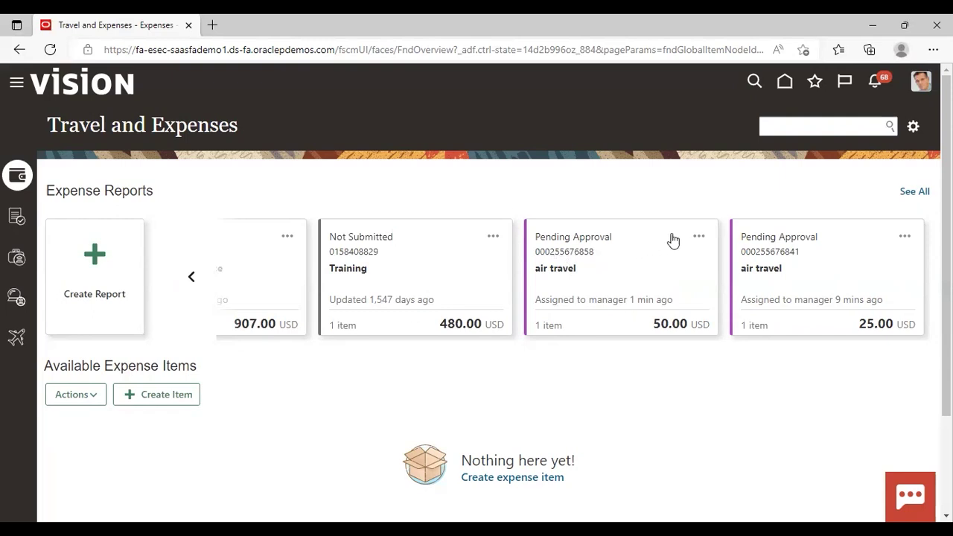
{"action": "left_click", "coordinate": [696, 235]}
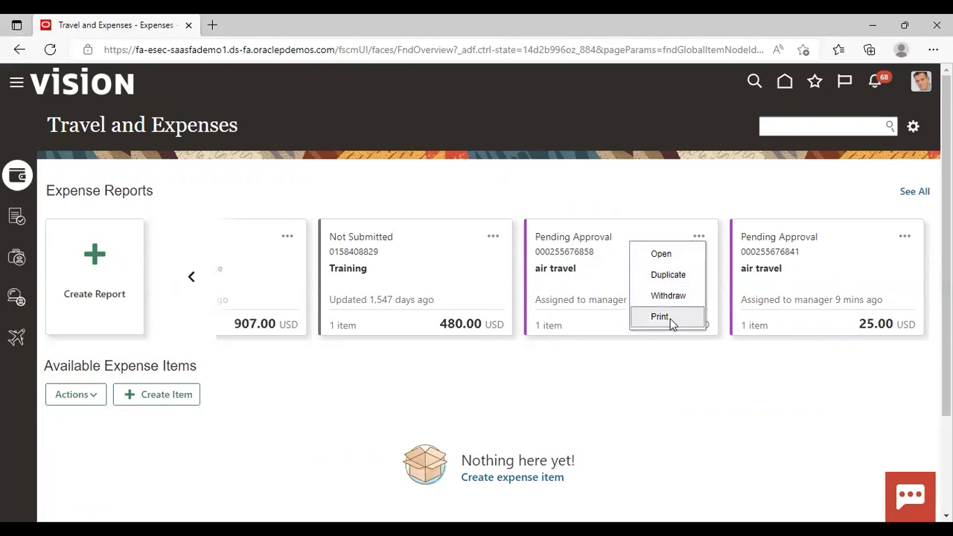
{"action": "left_click", "coordinate": [652, 376]}
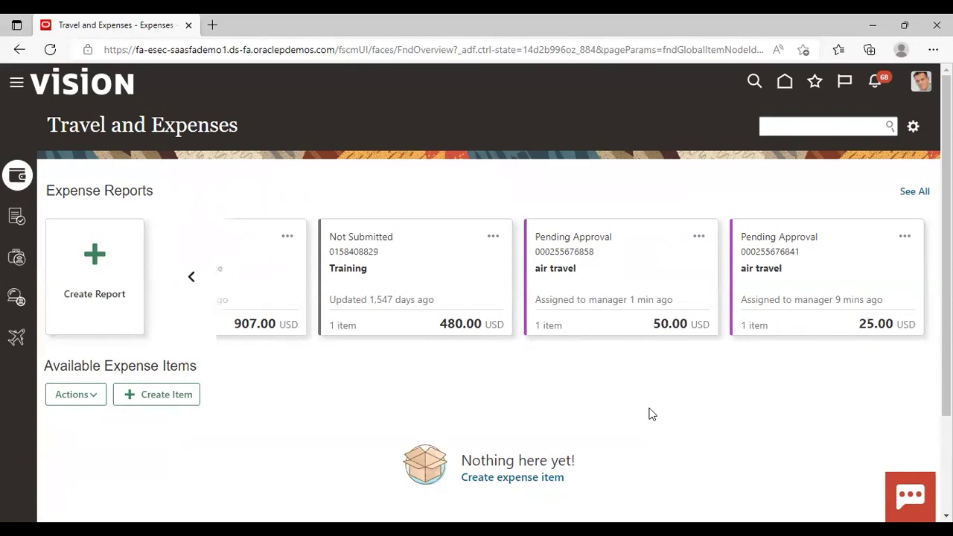
Open the spreadsheet for creating expense items in Excel and allow it to connect to the application URL
{"action": "left_click", "coordinate": [913, 128]}
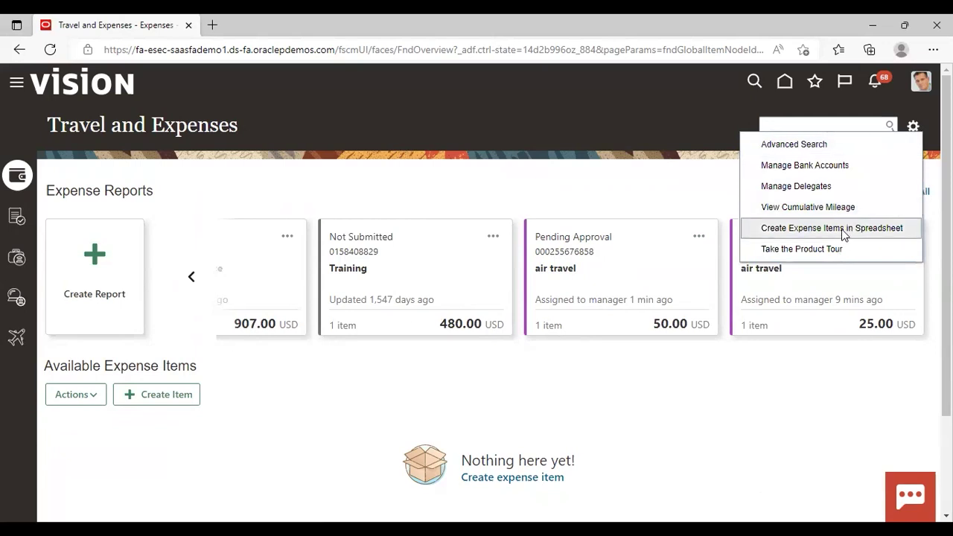
{"action": "left_click", "coordinate": [844, 229]}
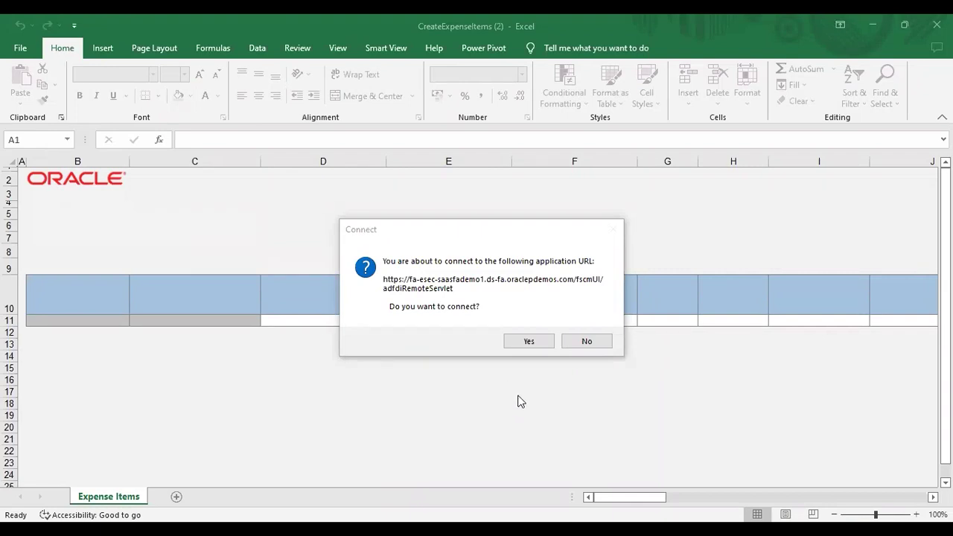
{"action": "left_click", "coordinate": [526, 341]}
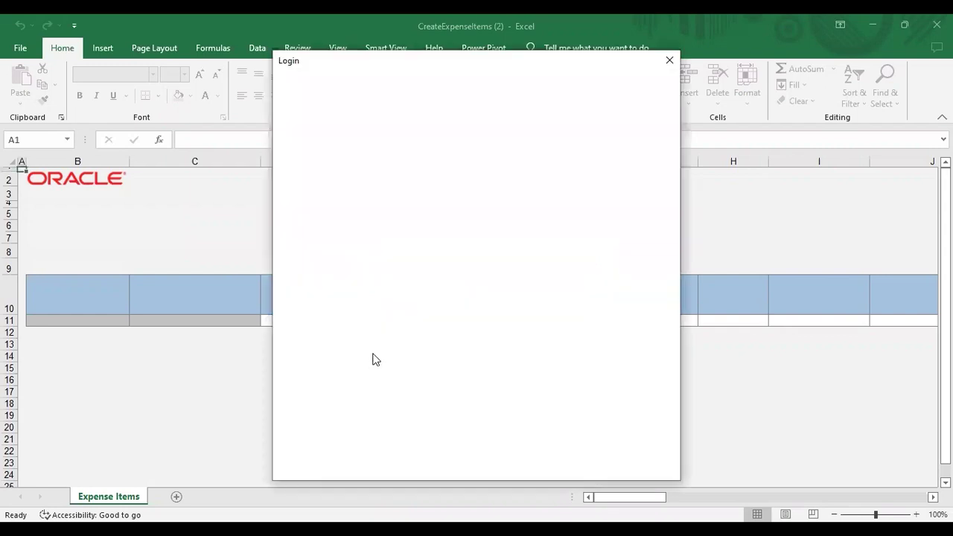
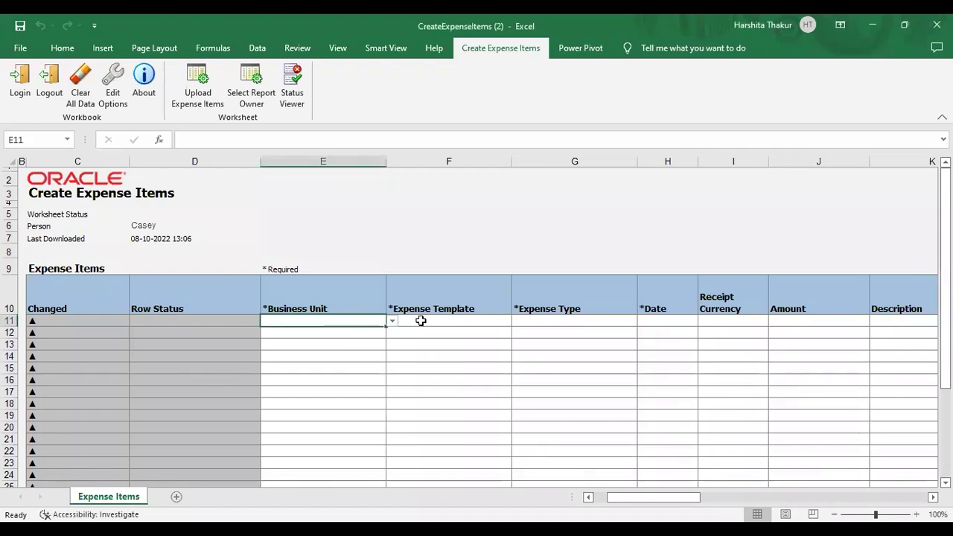
Set the first expense row's business unit to US1 Business Unit and its expense template to Expenses US1
{"action": "left_click", "coordinate": [391, 320]}
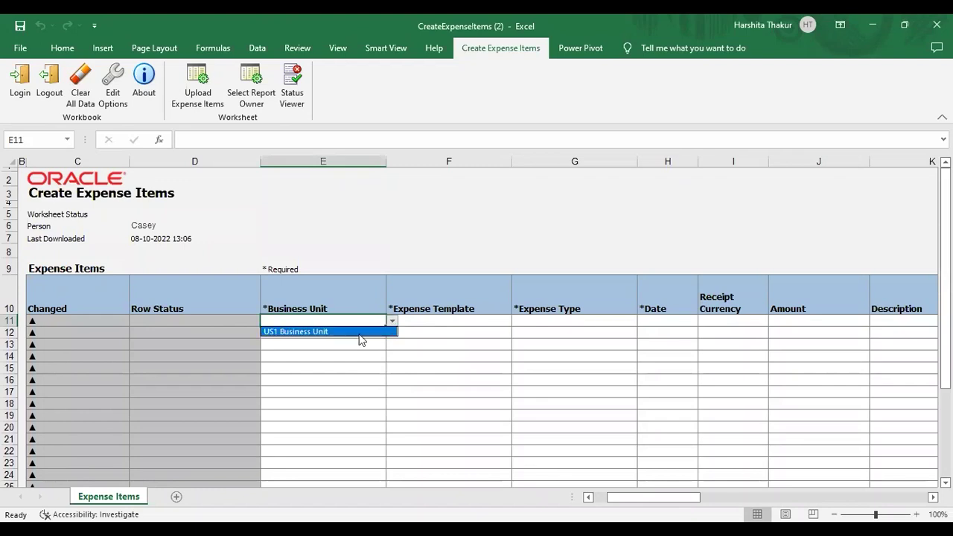
{"action": "left_click", "coordinate": [359, 332]}
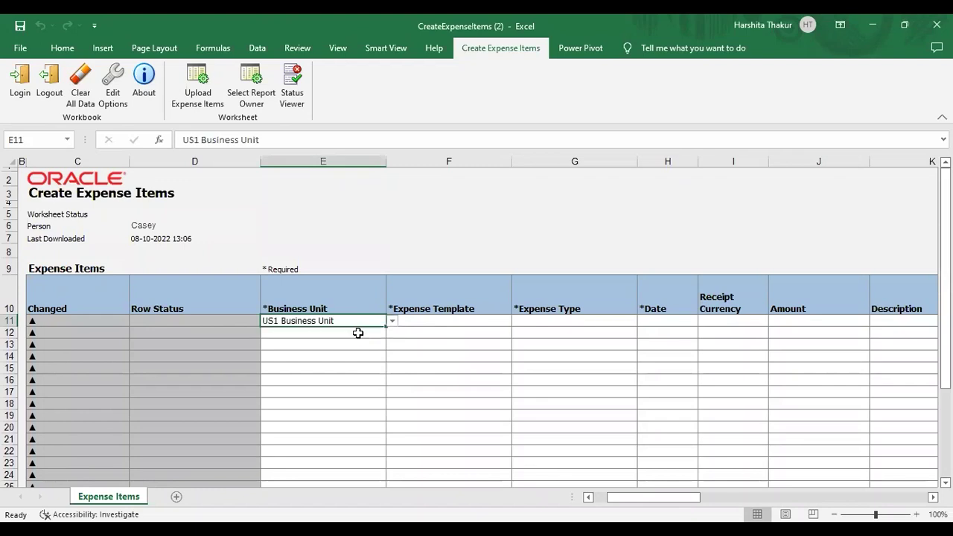
{"action": "key", "text": "Tab"}
{"action": "left_click", "coordinate": [518, 322]}
{"action": "left_click", "coordinate": [499, 338]}
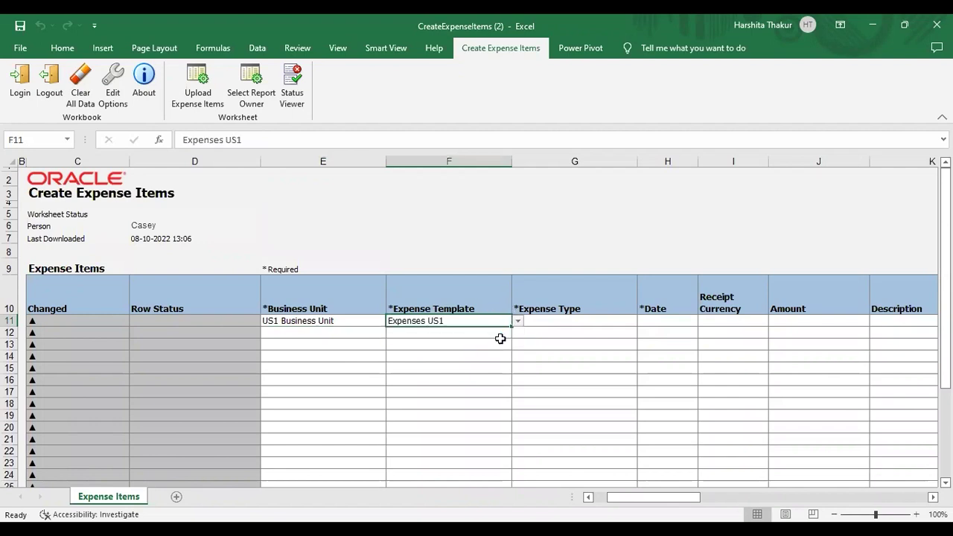
Set the first expense row's expense type to Air and its date to 08/10/22
{"action": "key", "text": "Tab"}
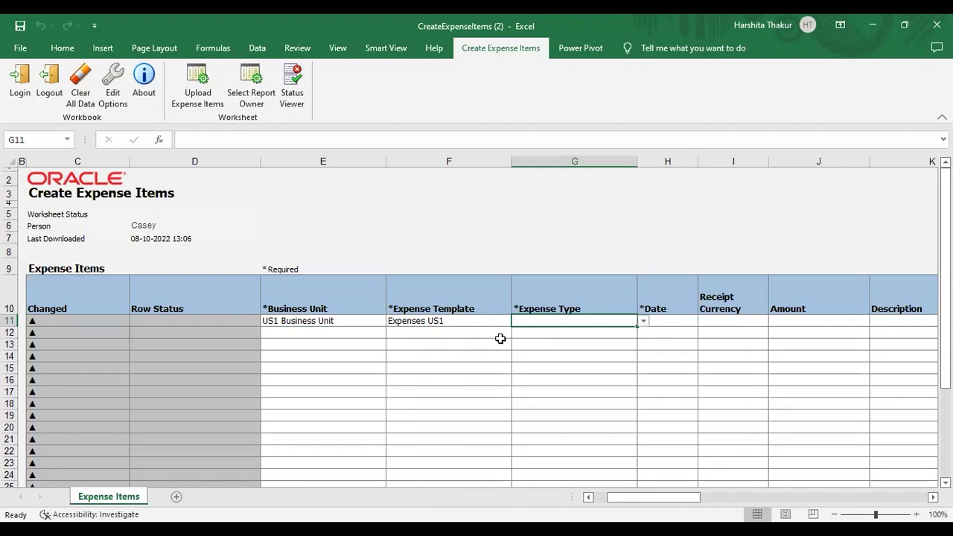
{"action": "left_click", "coordinate": [643, 321]}
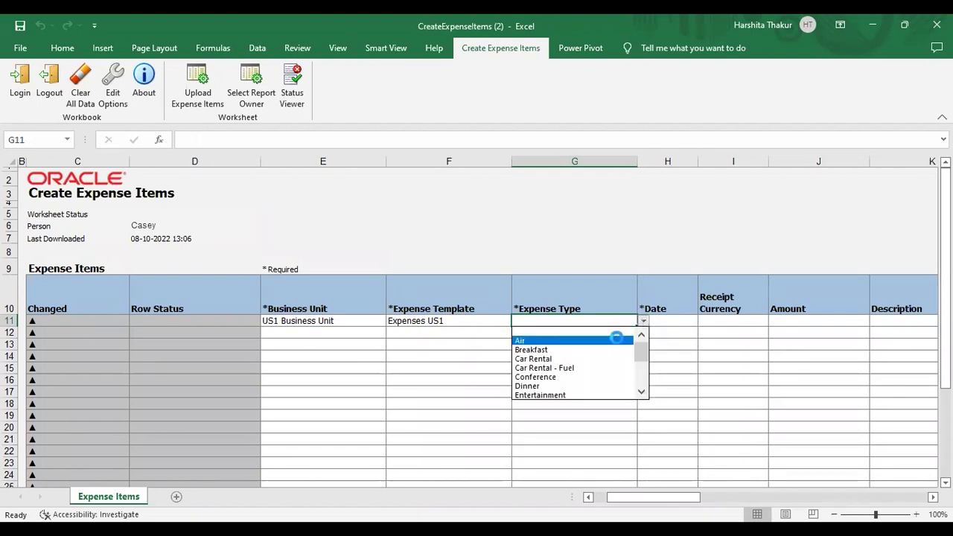
{"action": "left_click", "coordinate": [617, 342]}
{"action": "key", "text": "Tab"}
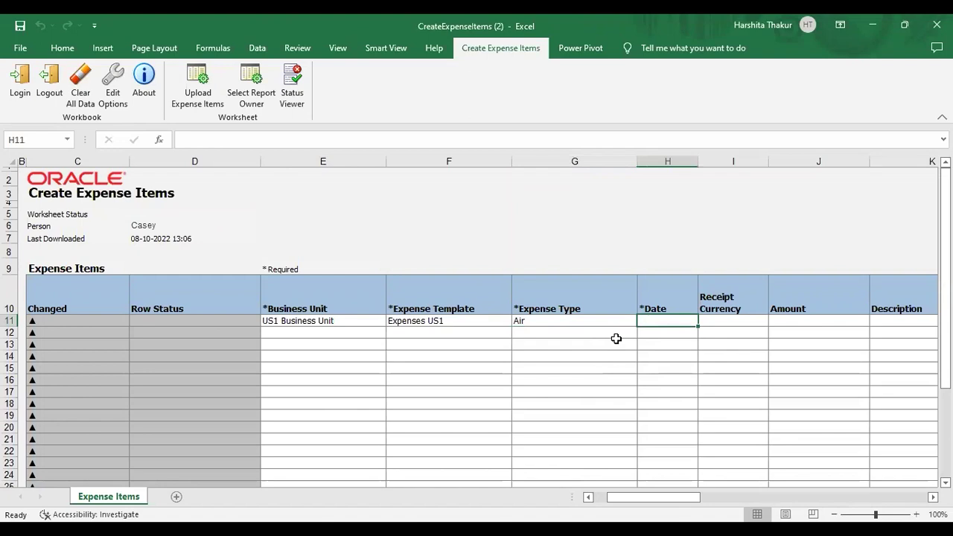
{"action": "type", "text": "08/10/22"}
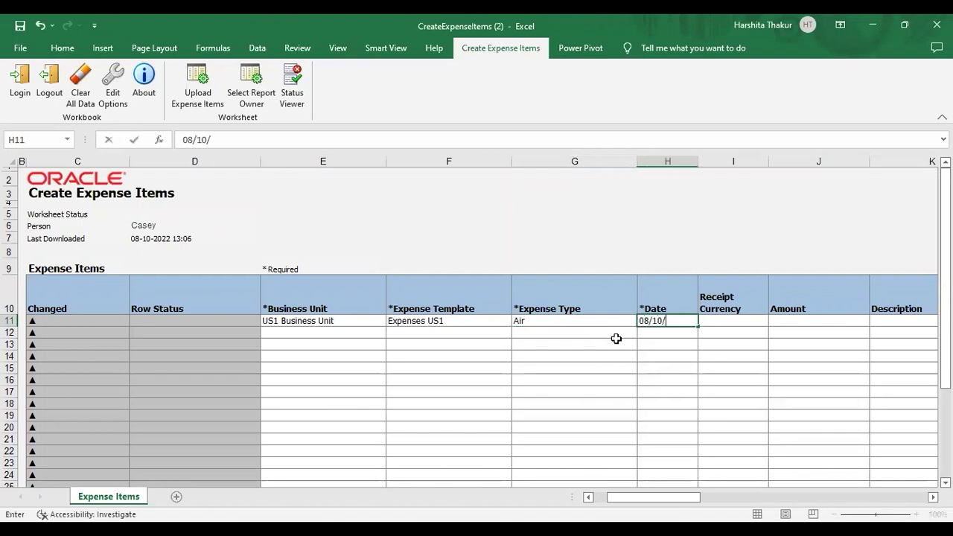
{"action": "key", "text": "Tab"}
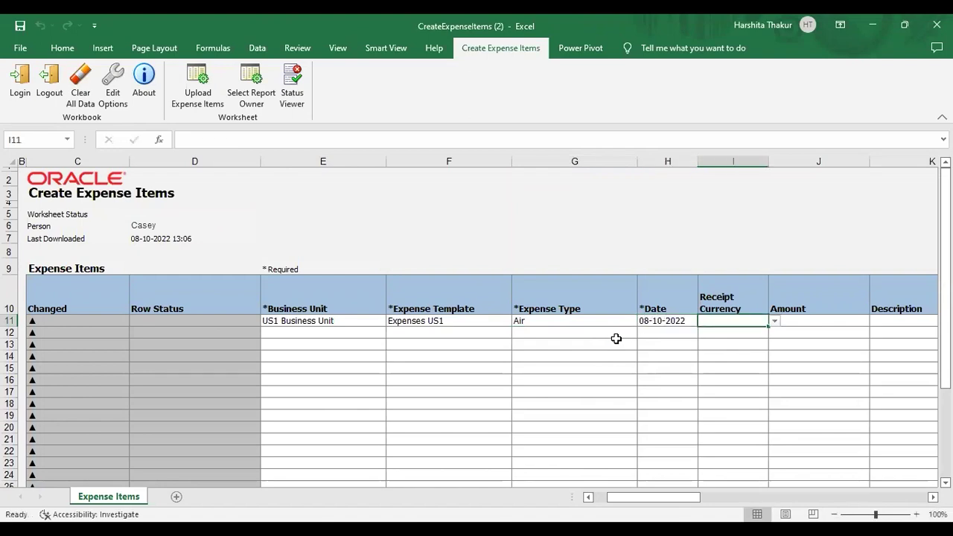
Enter an amount of 55 for the first expense row
{"action": "key", "text": "Tab"}
{"action": "key", "text": "Tab"}
{"action": "key", "text": "Tab"}
{"action": "key", "text": "shift+Tab"}
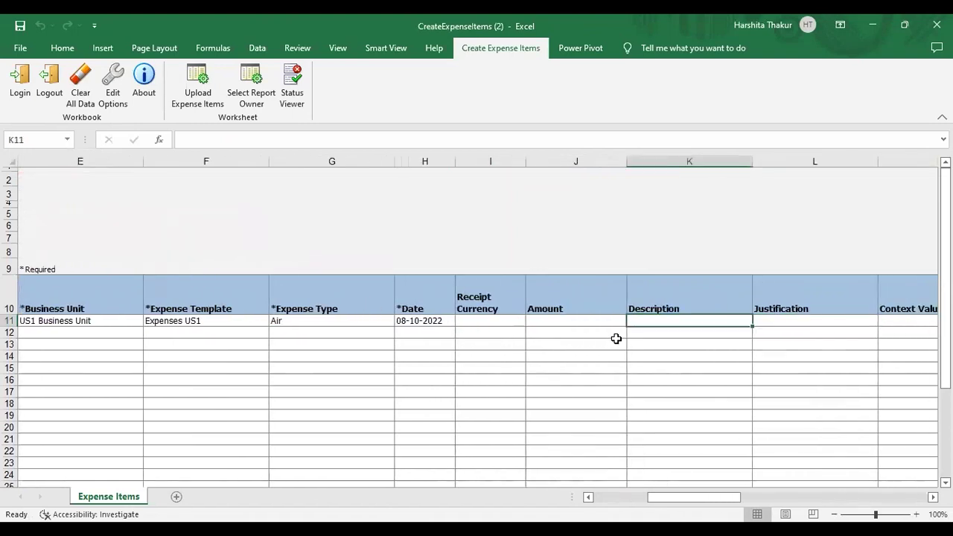
{"action": "key", "text": "shift+Tab"}
{"action": "type", "text": "55"}
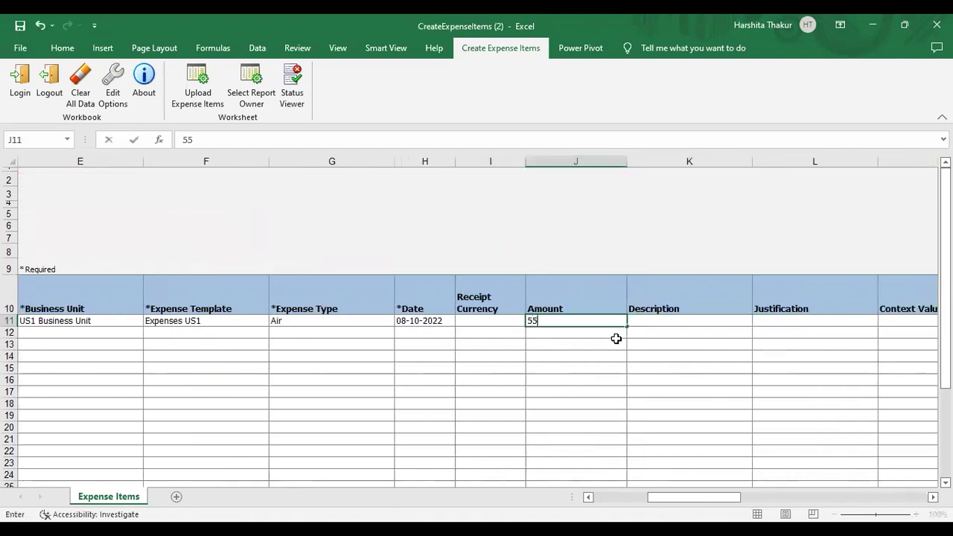
{"action": "key", "text": "Tab"}
Choose USD as the receipt currency of the first expense row
{"action": "key", "text": "shift+Tab"}
{"action": "key", "text": "shift+Tab"}
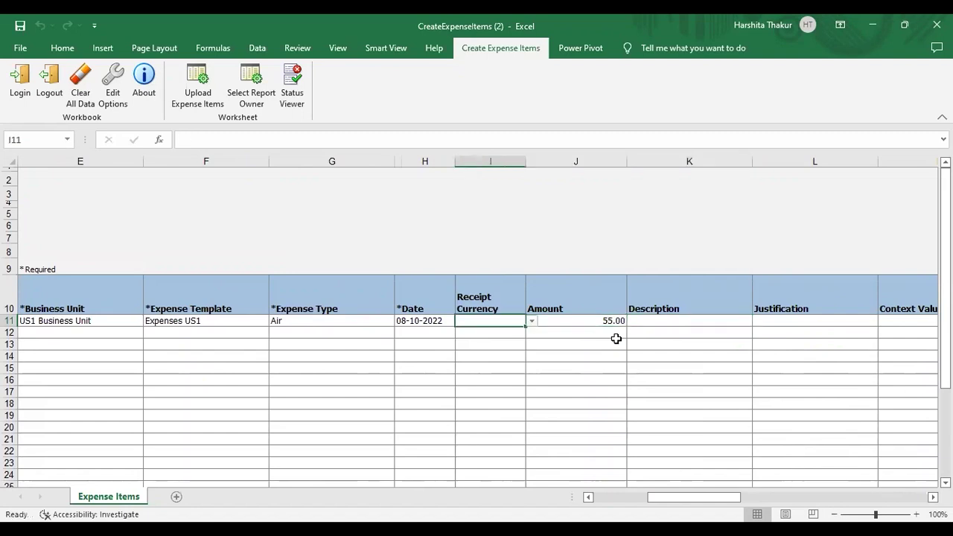
{"action": "left_click", "coordinate": [530, 321]}
{"action": "left_click", "coordinate": [508, 325]}
{"action": "left_click", "coordinate": [530, 321]}
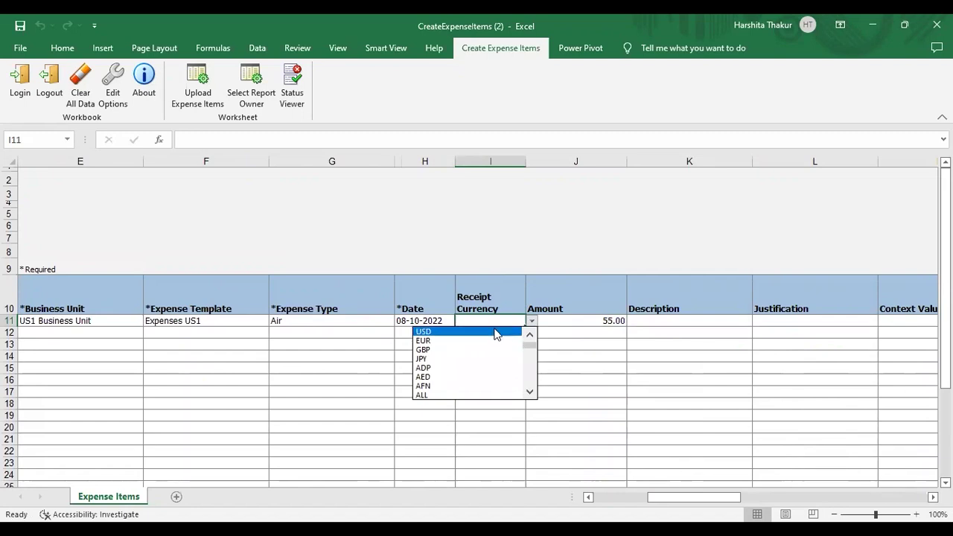
{"action": "left_click", "coordinate": [495, 332]}
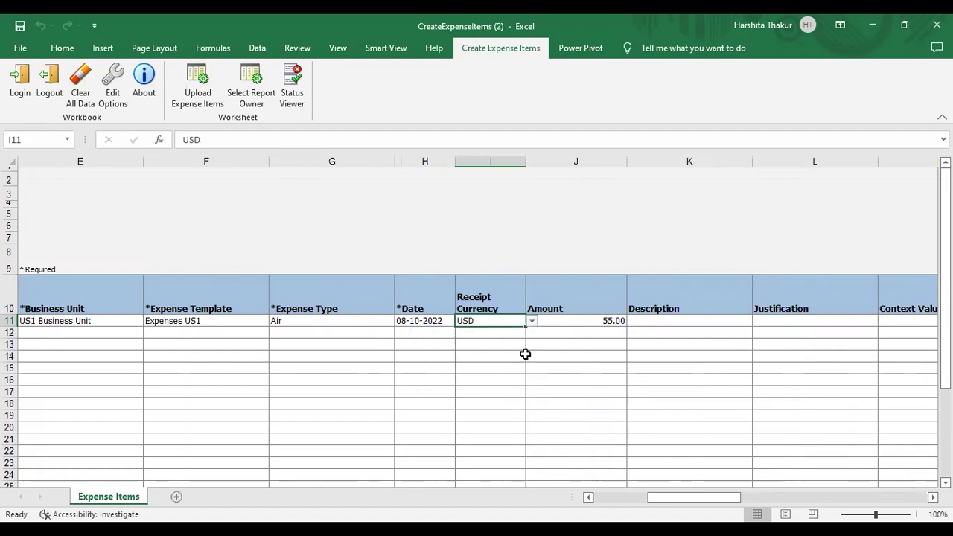
Describe the first expense row as "air travel"
{"action": "key", "text": "Tab"}
{"action": "key", "text": "Tab"}
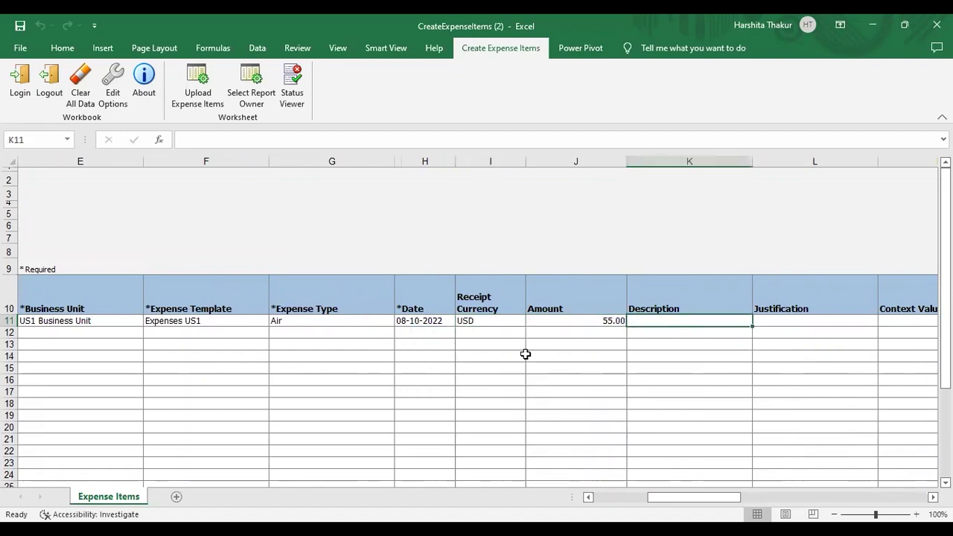
{"action": "type", "text": "air travel"}
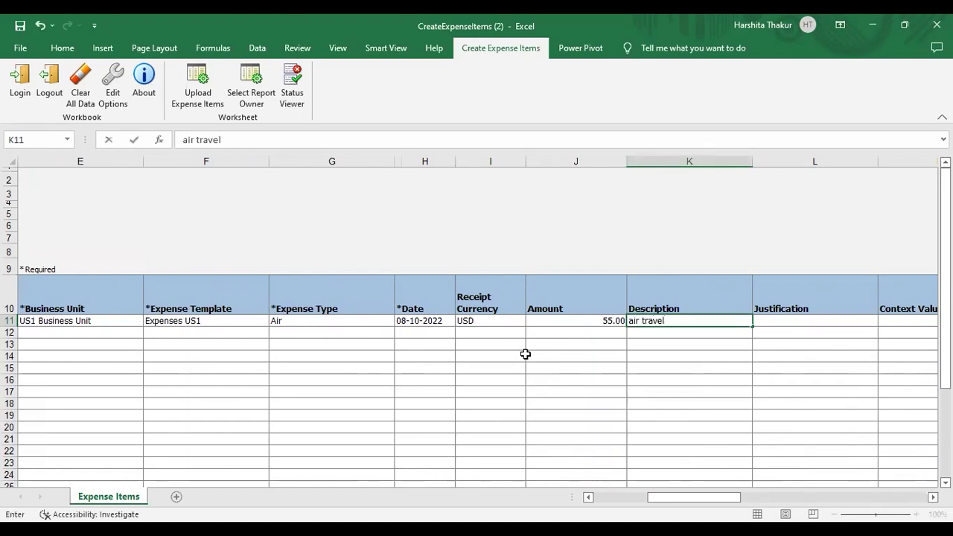
{"action": "key", "text": "Tab"}
Review the first expense row's remaining optional columns through to the key column, and return to its business unit
{"action": "key", "text": "Tab"}
{"action": "key", "text": "Tab"}
{"action": "key", "text": "Tab"}
{"action": "key", "text": "Tab"}
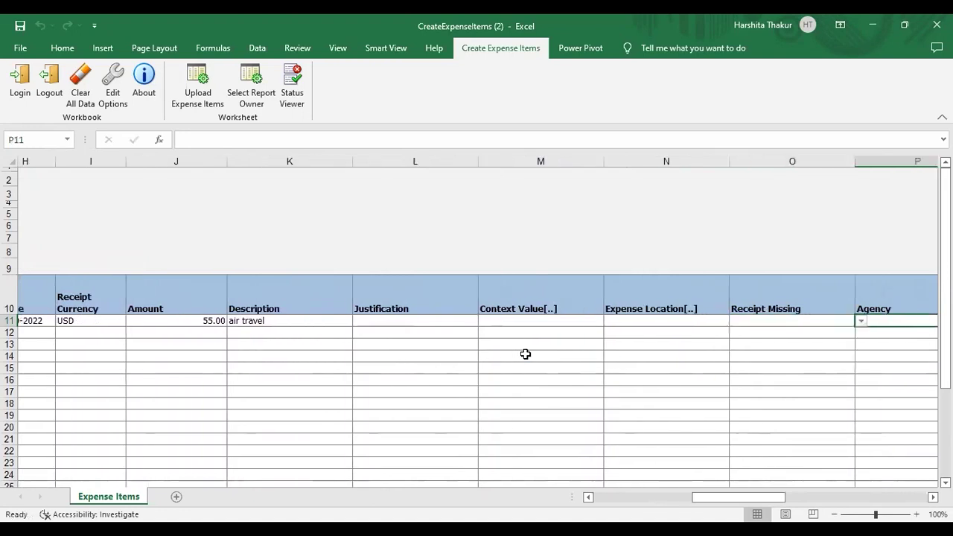
{"action": "key", "text": "Tab"}
{"action": "key", "text": "Tab"}
{"action": "key", "text": "Tab"}
{"action": "key", "text": "Tab"}
{"action": "key", "text": "Tab"}
{"action": "key", "text": "Tab"}
{"action": "key", "text": "Tab"}
{"action": "key", "text": "Tab"}
{"action": "key", "text": "Tab"}
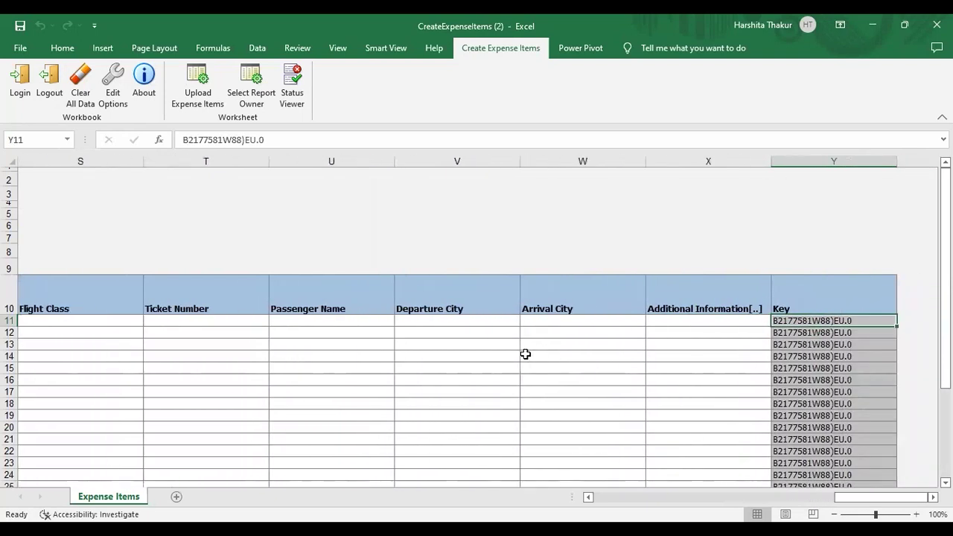
{"action": "key", "text": "shift+Tab"}
{"action": "key", "text": "shift+Tab"}
{"action": "key", "text": "shift+Tab"}
{"action": "key", "text": "shift+Tab"}
{"action": "key", "text": "shift+Tab"}
{"action": "key", "text": "shift+Tab"}
{"action": "key", "text": "shift+Tab"}
{"action": "key", "text": "shift+Tab"}
{"action": "key", "text": "shift+Tab"}
{"action": "key", "text": "shift+Tab"}
{"action": "key", "text": "shift+Tab"}
{"action": "key", "text": "shift+Tab"}
{"action": "key", "text": "shift+Tab"}
{"action": "key", "text": "shift+Tab"}
{"action": "key", "text": "shift+Tab"}
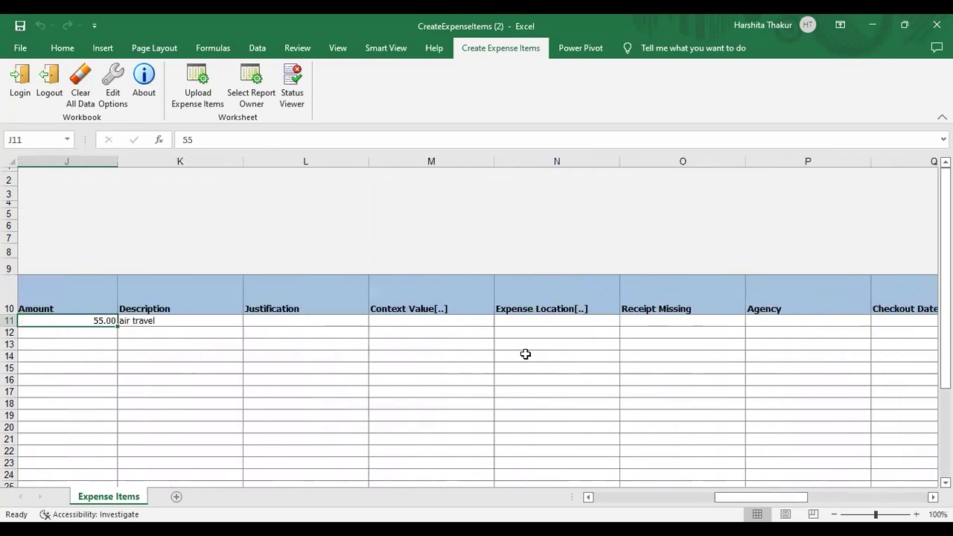
{"action": "key", "text": "shift+Tab"}
{"action": "key", "text": "shift+Tab"}
{"action": "key", "text": "shift+Tab"}
{"action": "key", "text": "shift+Tab"}
{"action": "key", "text": "shift+Tab"}
{"action": "key", "text": "shift+Tab"}
{"action": "key", "text": "shift+Tab"}
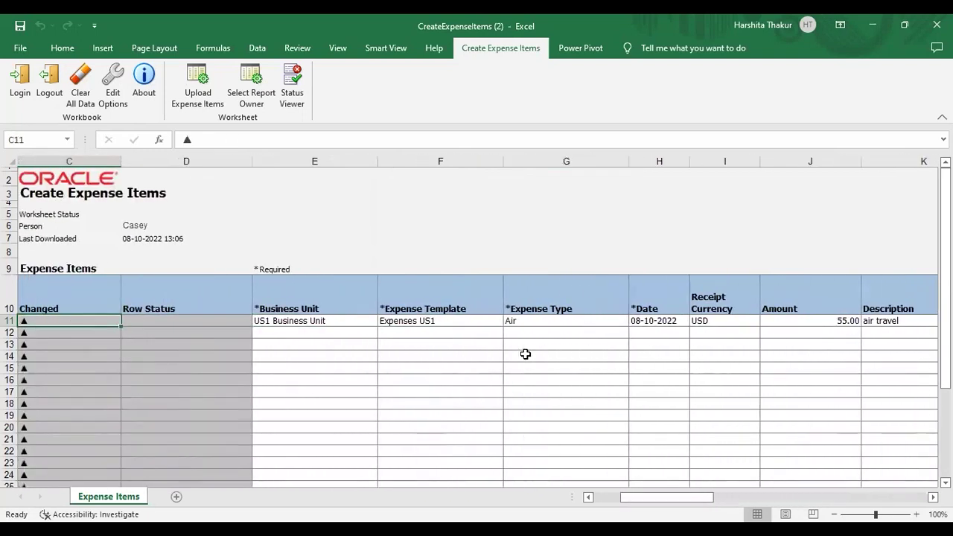
{"action": "key", "text": "shift+Tab"}
{"action": "key", "text": "Tab"}
{"action": "key", "text": "Tab"}
{"action": "key", "text": "Tab"}
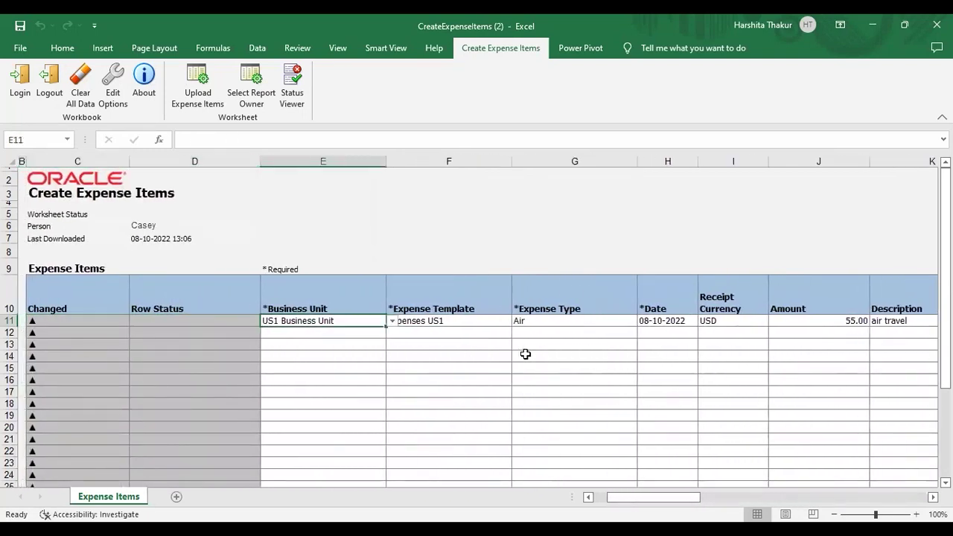
Upload the completed row to the application using the Expense items upload option
{"action": "key", "text": "Down"}
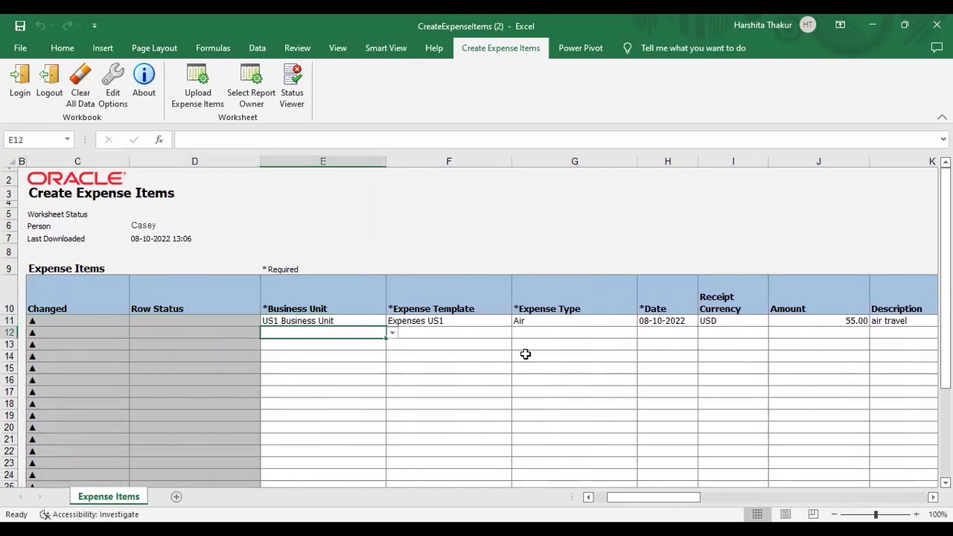
{"action": "left_click", "coordinate": [198, 77]}
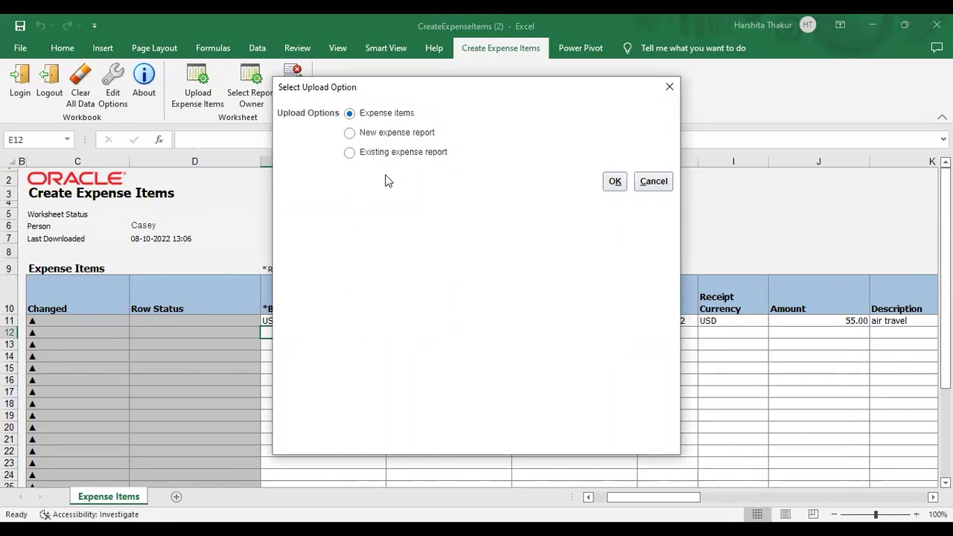
{"action": "left_click", "coordinate": [608, 185]}
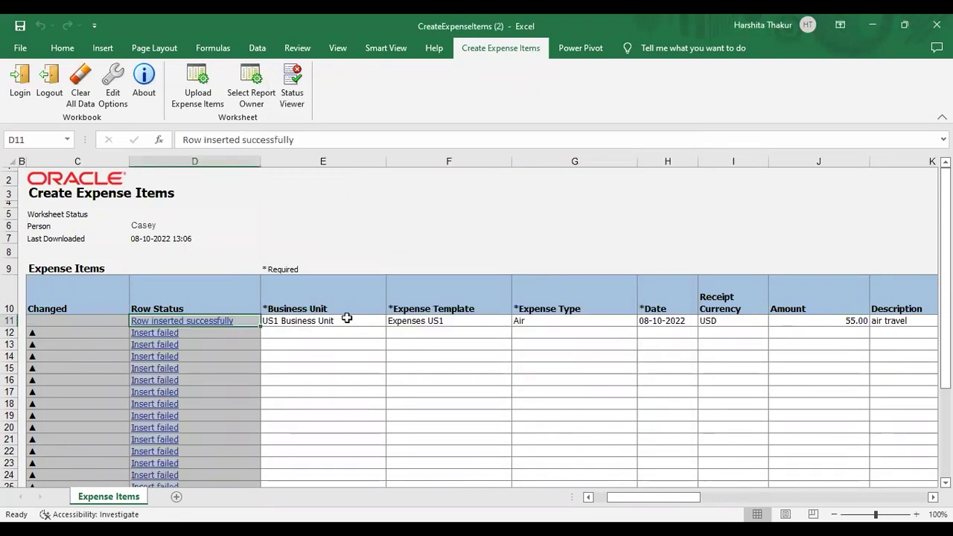
Examine the row status and the entered values of the uploaded air travel row
{"action": "key", "text": "Right"}
{"action": "key", "text": "Right"}
{"action": "key", "text": "Right"}
{"action": "key", "text": "Left"}
{"action": "key", "text": "Left"}
{"action": "key", "text": "Left"}
{"action": "key", "text": "Left"}
{"action": "key", "text": "Right"}
{"action": "key", "text": "Right"}
{"action": "key", "text": "Right"}
{"action": "key", "text": "Right"}
{"action": "key", "text": "Right"}
{"action": "key", "text": "Right"}
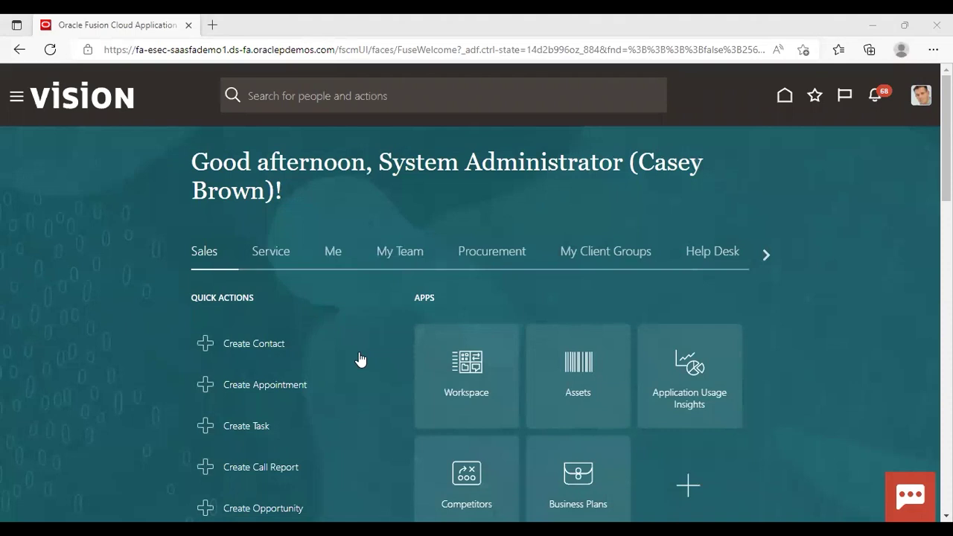
Switch to Oracle Fusion in the browser, open Expenses and check the available expense items for the uploaded air travel item
{"action": "left_click", "coordinate": [17, 99]}
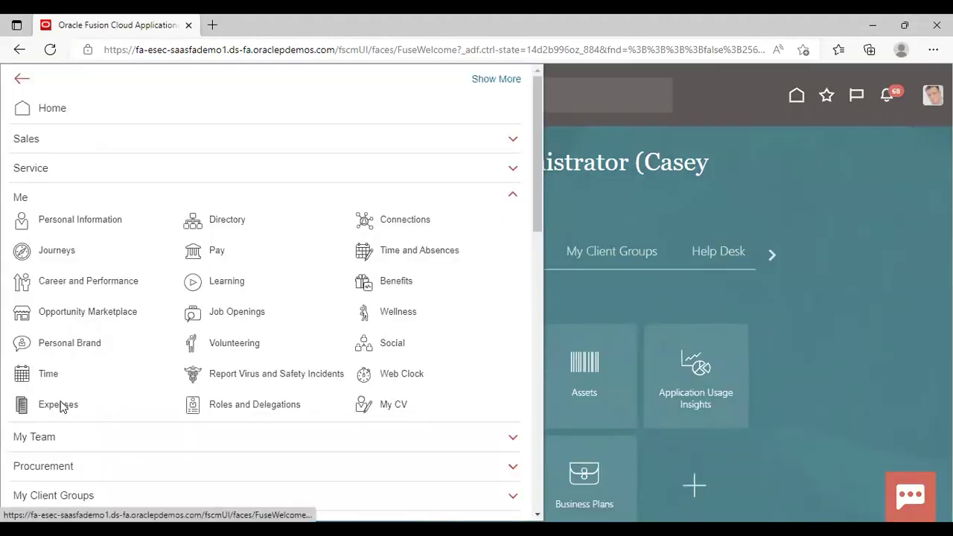
{"action": "left_click", "coordinate": [128, 414]}
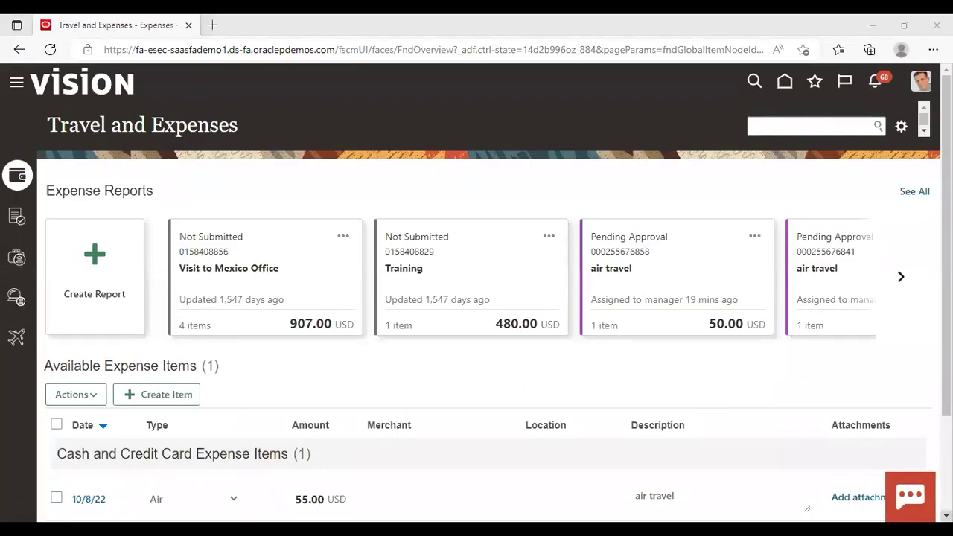
{"action": "scroll", "coordinate": [476, 298], "scroll_direction": "down", "scroll_amount": 1}
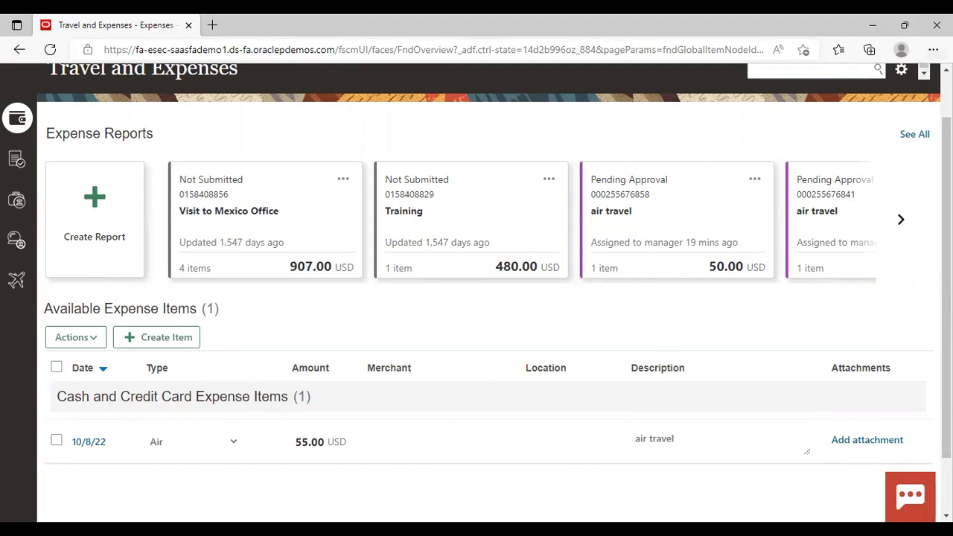
{"action": "scroll", "coordinate": [484, 298], "scroll_direction": "up", "scroll_amount": 1}
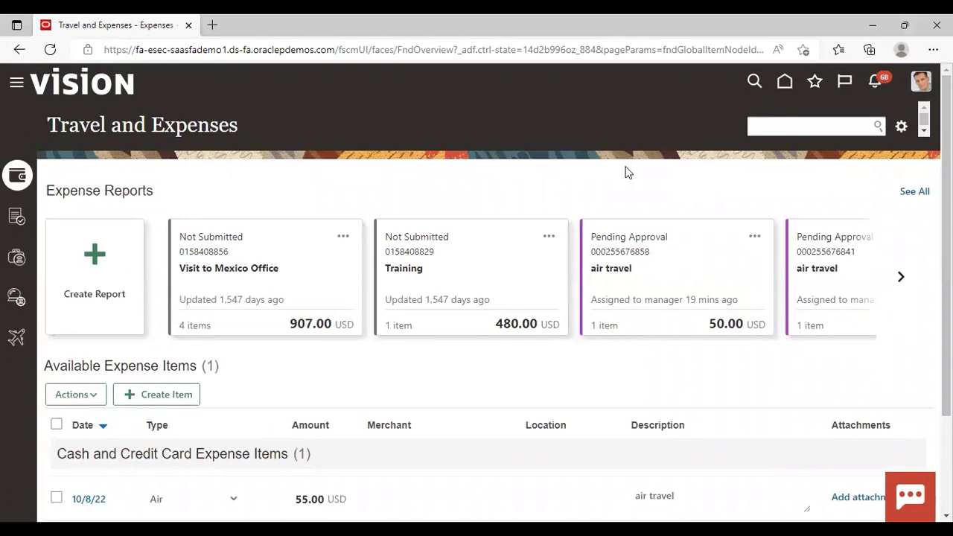